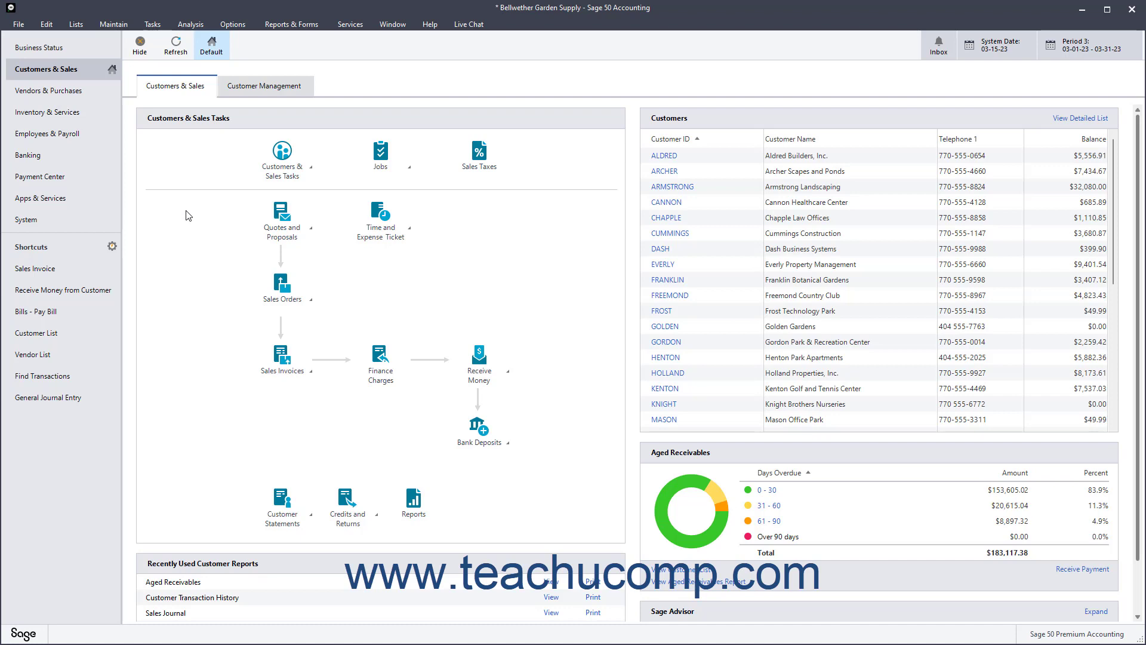
Open a blank Quotes form from Tasks > Quotes/Sales Orders/Proposals > Quotes
{"action": "left_click", "coordinate": [152, 25]}
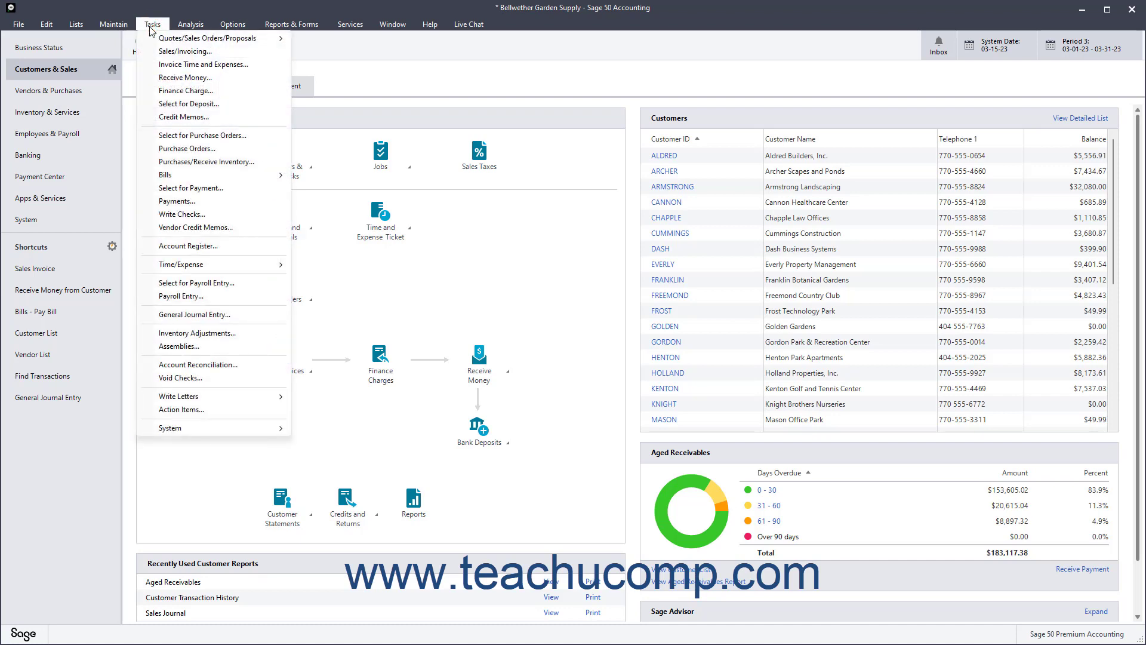
{"action": "mouse_move", "coordinate": [171, 39]}
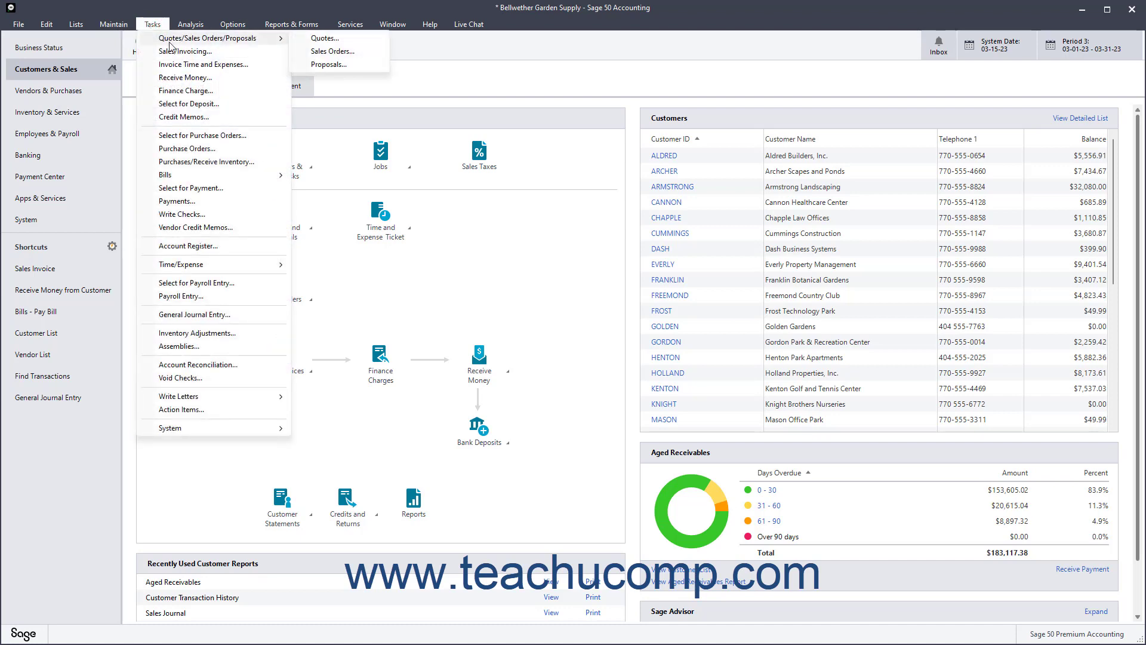
{"action": "left_click", "coordinate": [315, 39]}
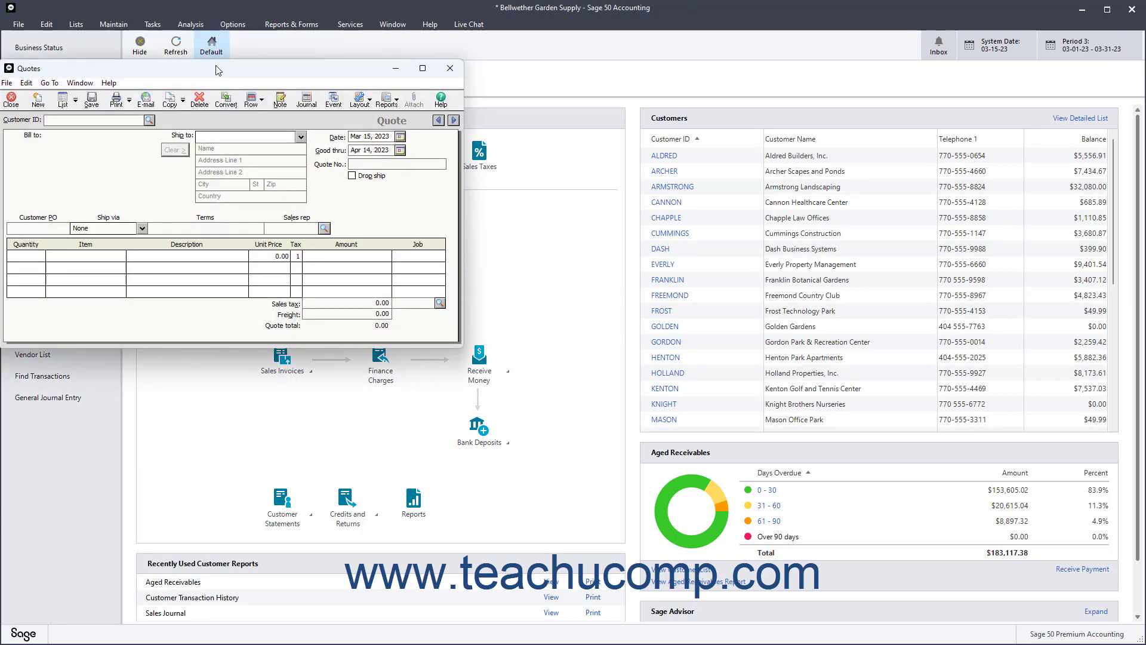
Pick customer GOLDEN from the Customer ID lookup to fill in addresses and terms
{"action": "left_click", "coordinate": [149, 121]}
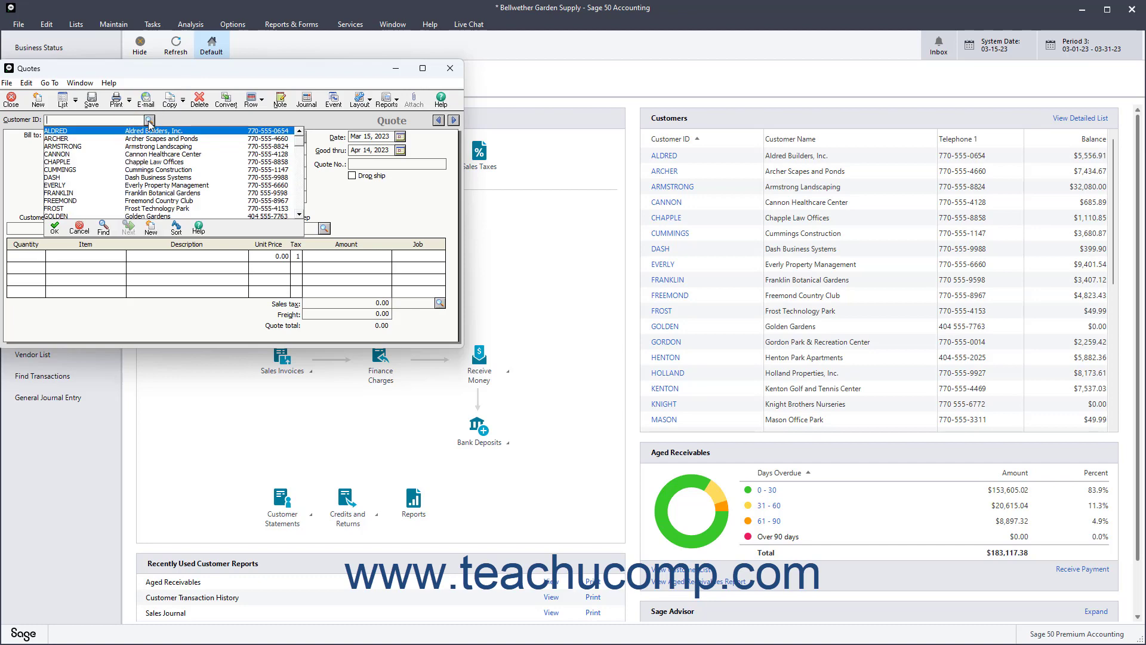
{"action": "double_click", "coordinate": [145, 215]}
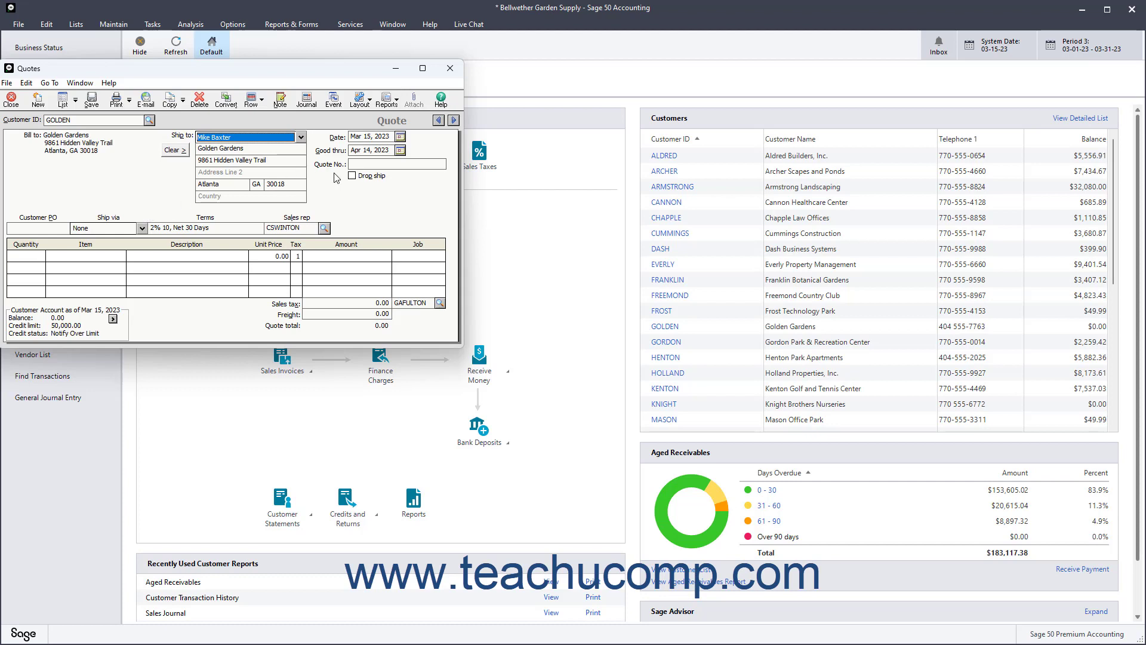
{"action": "left_click", "coordinate": [364, 165]}
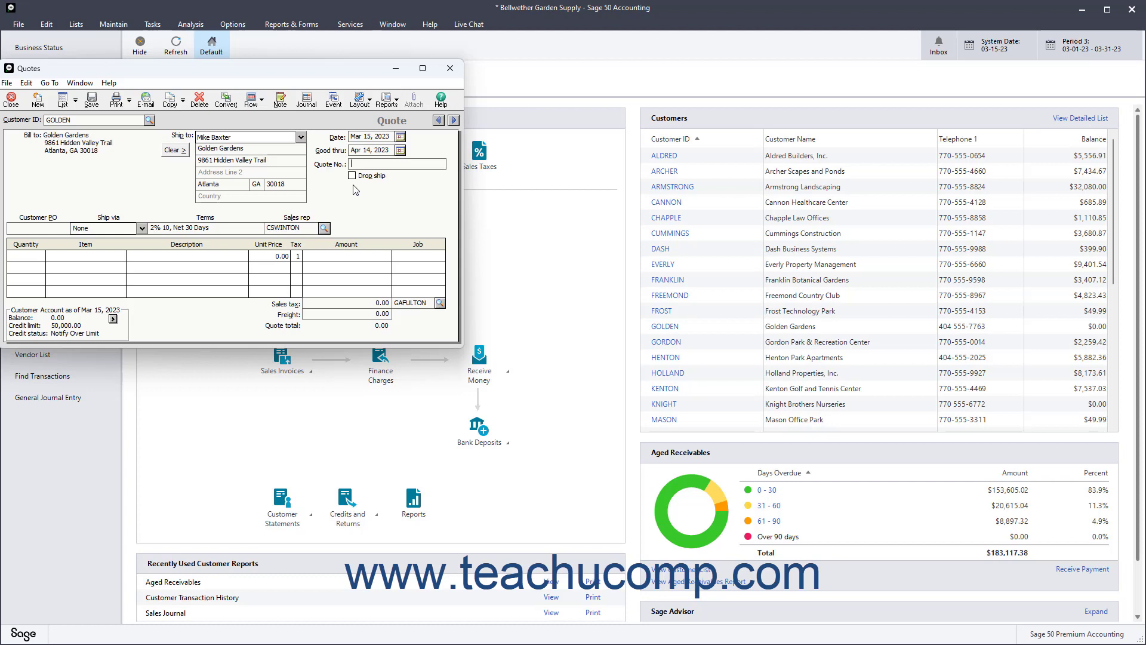
Keep the quote date of March 15, the default ship-to address and the good-thru date
{"action": "left_click", "coordinate": [400, 138]}
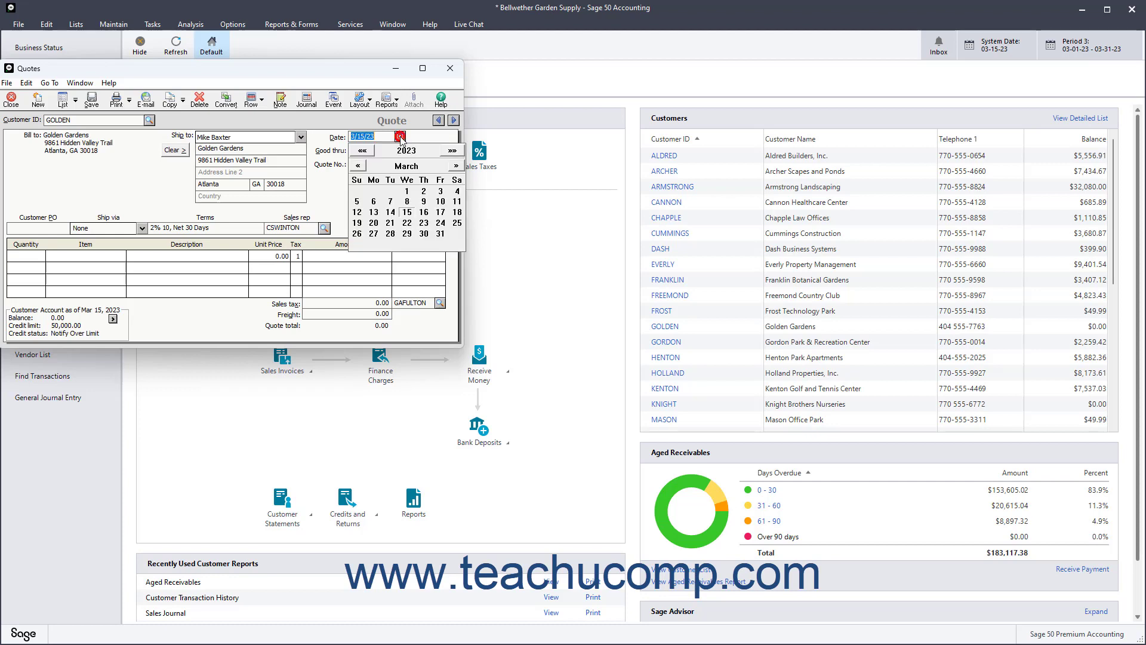
{"action": "left_click", "coordinate": [400, 138]}
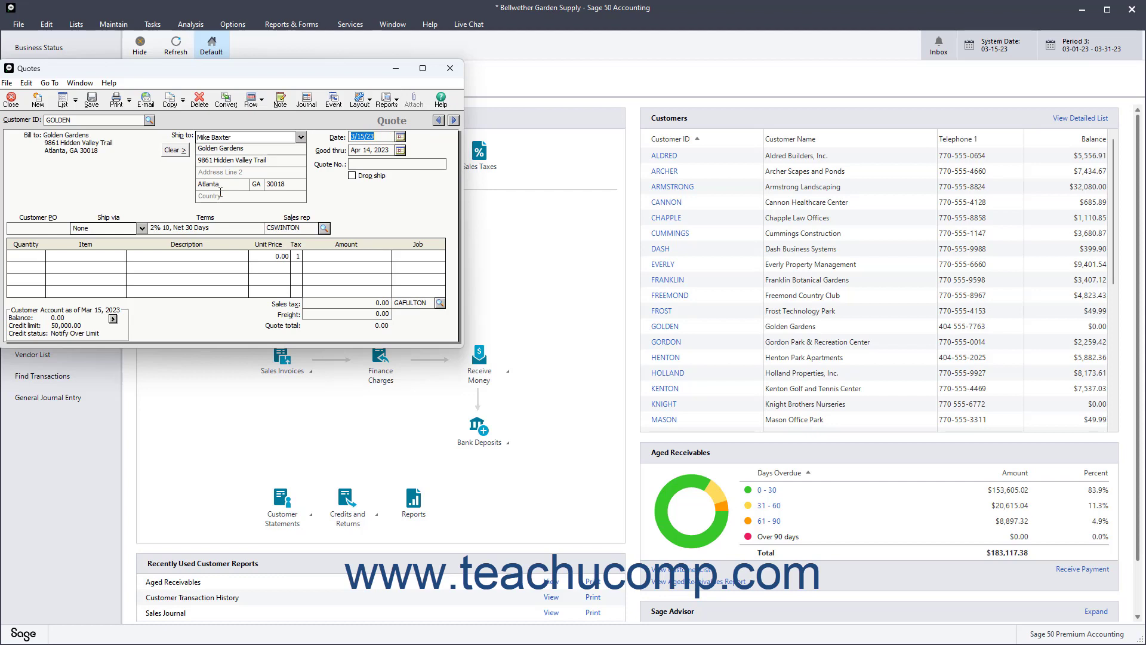
{"action": "left_click", "coordinate": [301, 138]}
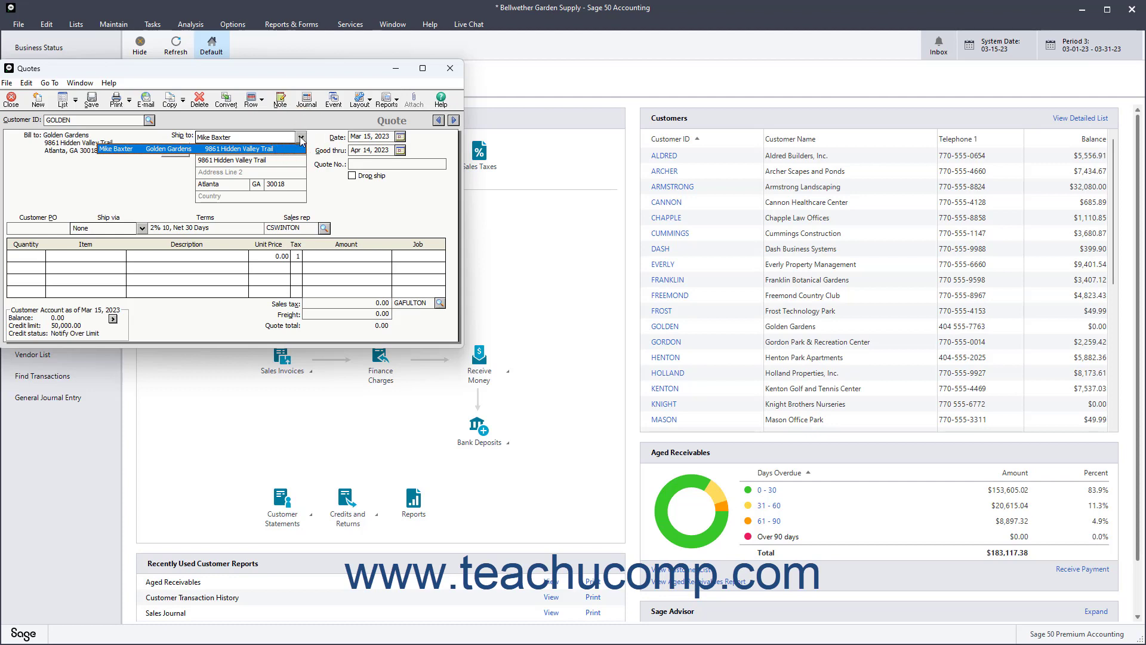
{"action": "left_click", "coordinate": [301, 138]}
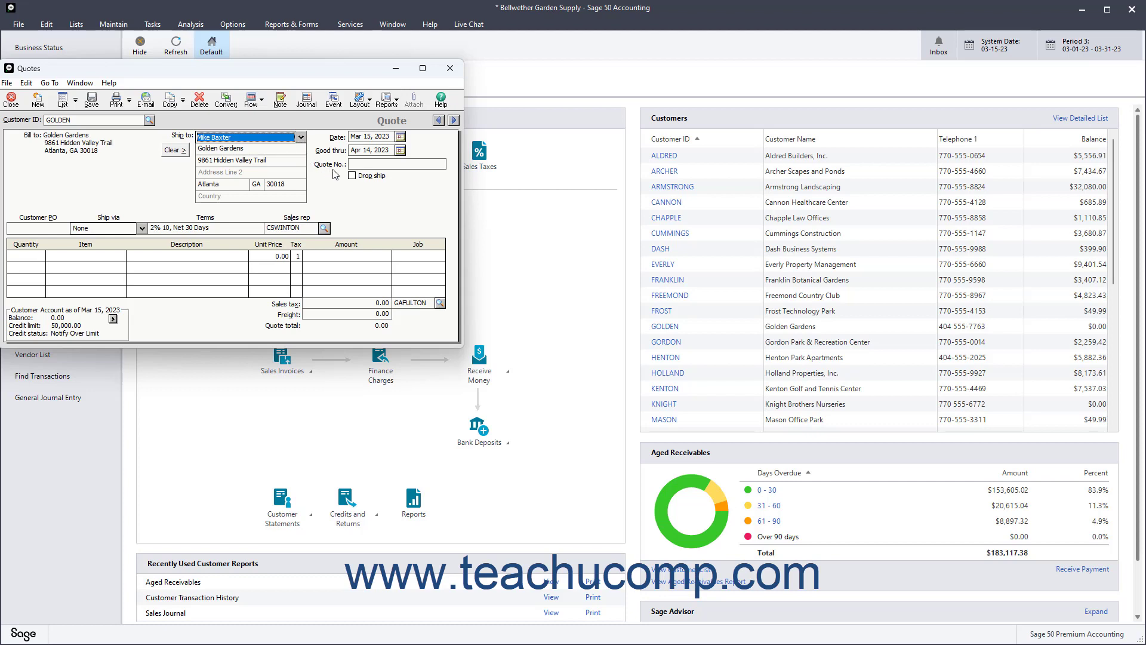
{"action": "left_click", "coordinate": [359, 153]}
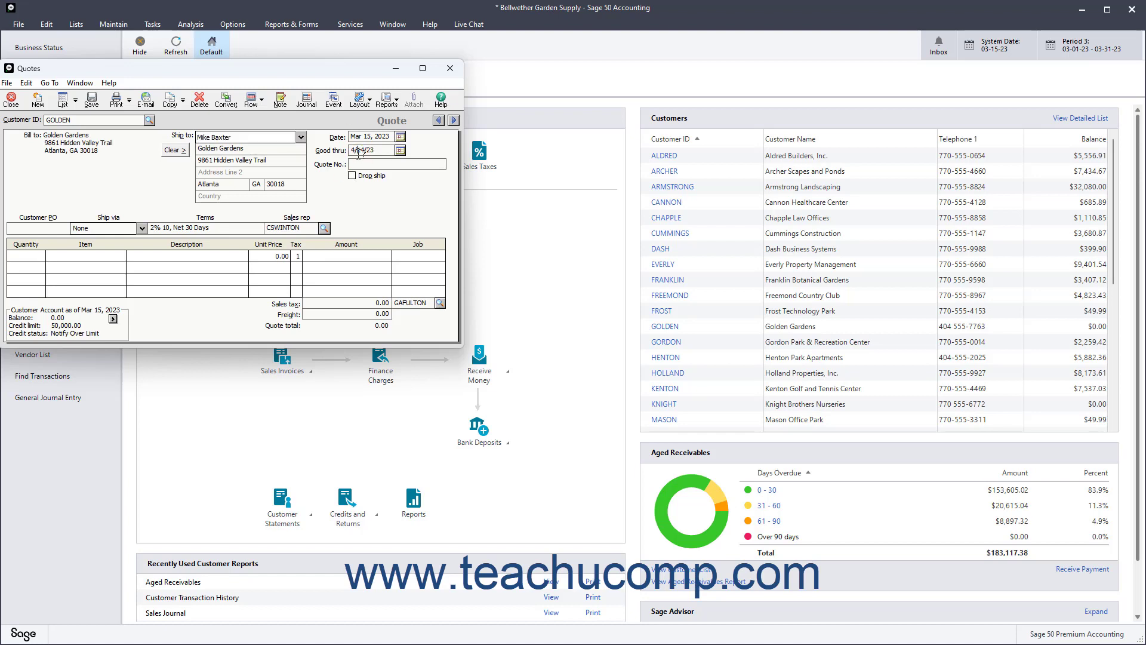
{"action": "left_click", "coordinate": [362, 138]}
{"action": "left_click", "coordinate": [66, 230]}
{"action": "left_click", "coordinate": [143, 231]}
{"action": "left_click", "coordinate": [142, 231]}
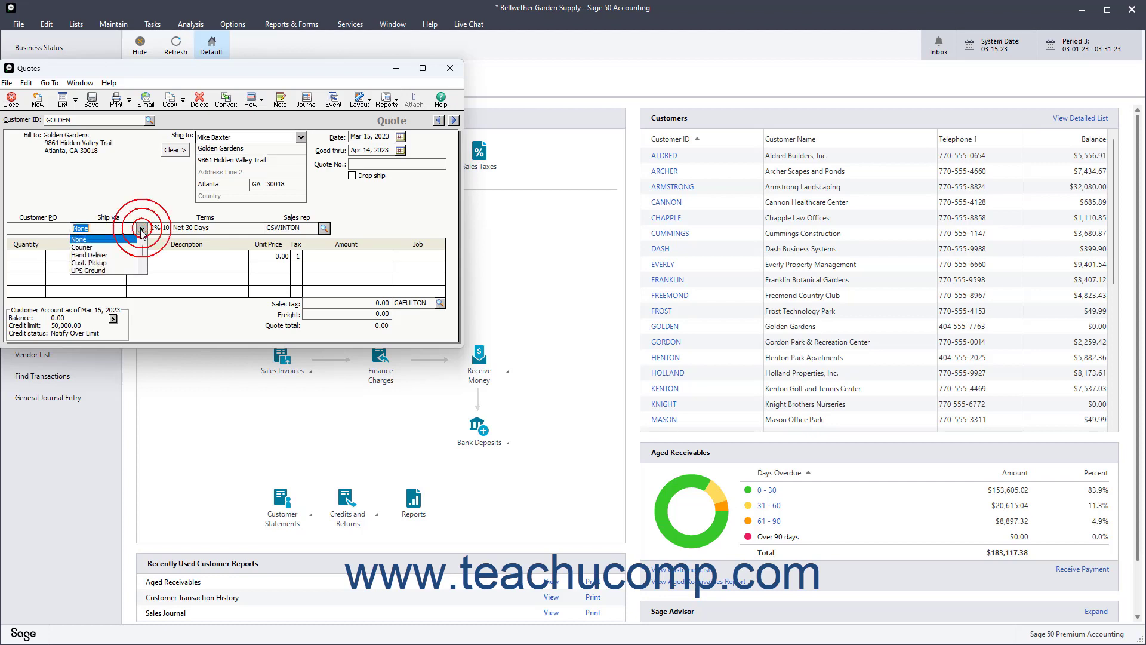
{"action": "left_click", "coordinate": [123, 254]}
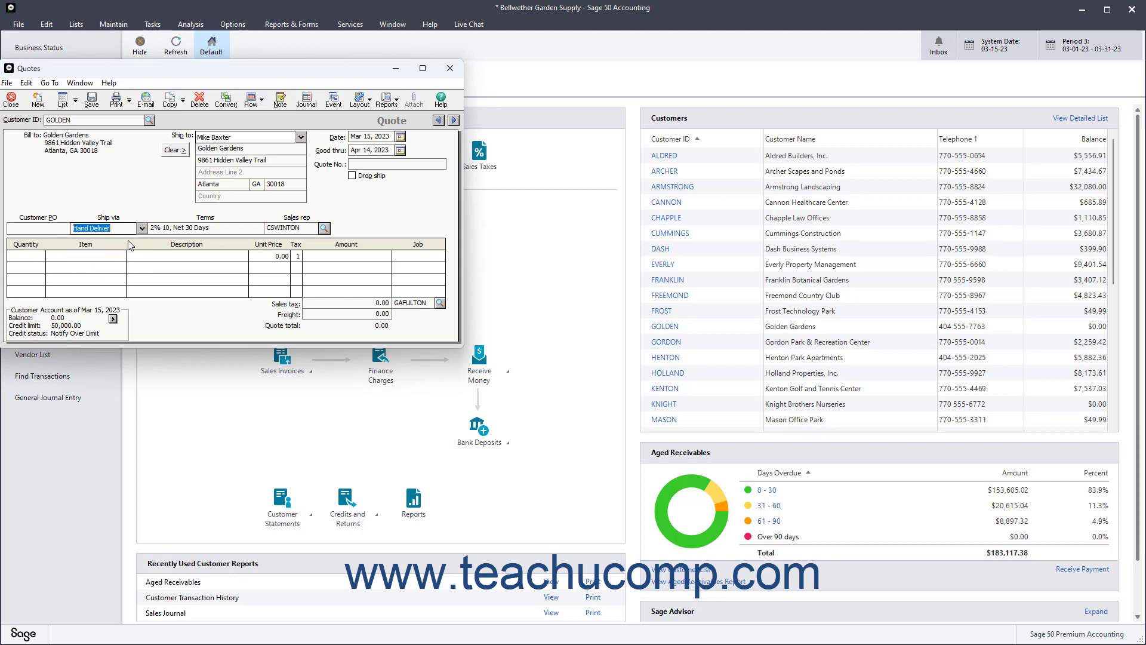
{"action": "left_click", "coordinate": [325, 228]}
{"action": "left_click", "coordinate": [325, 228]}
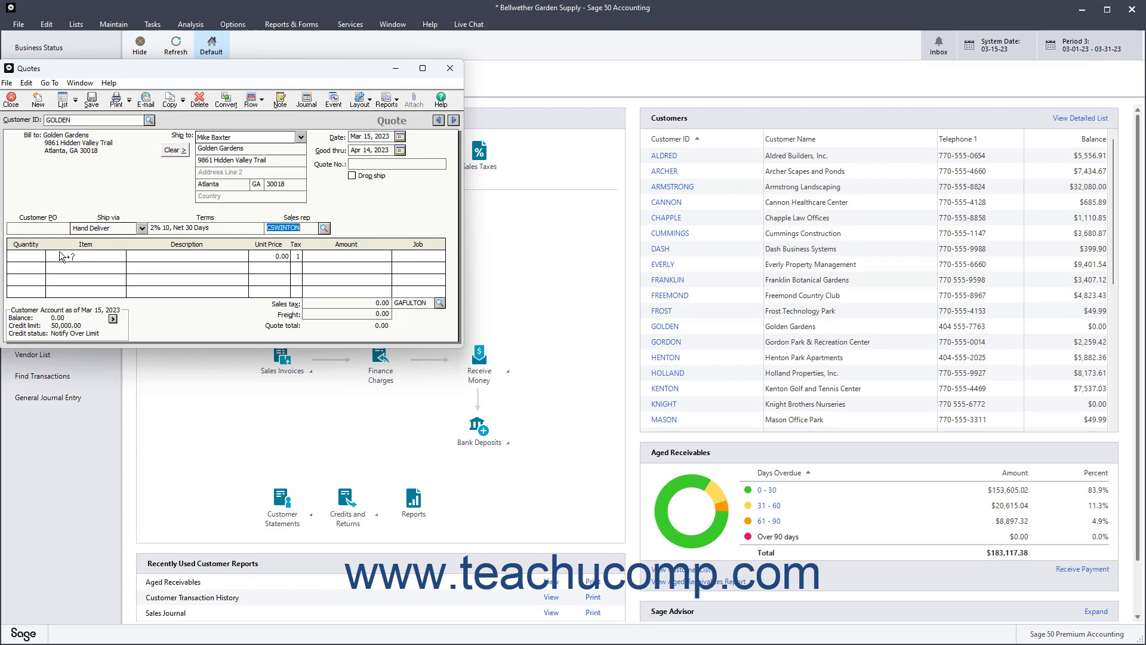
Enter quantity 1 and item AVRY-10150 Gothic Stone Bird Bath on the first line
{"action": "left_click", "coordinate": [42, 256]}
{"action": "type", "text": "1"}
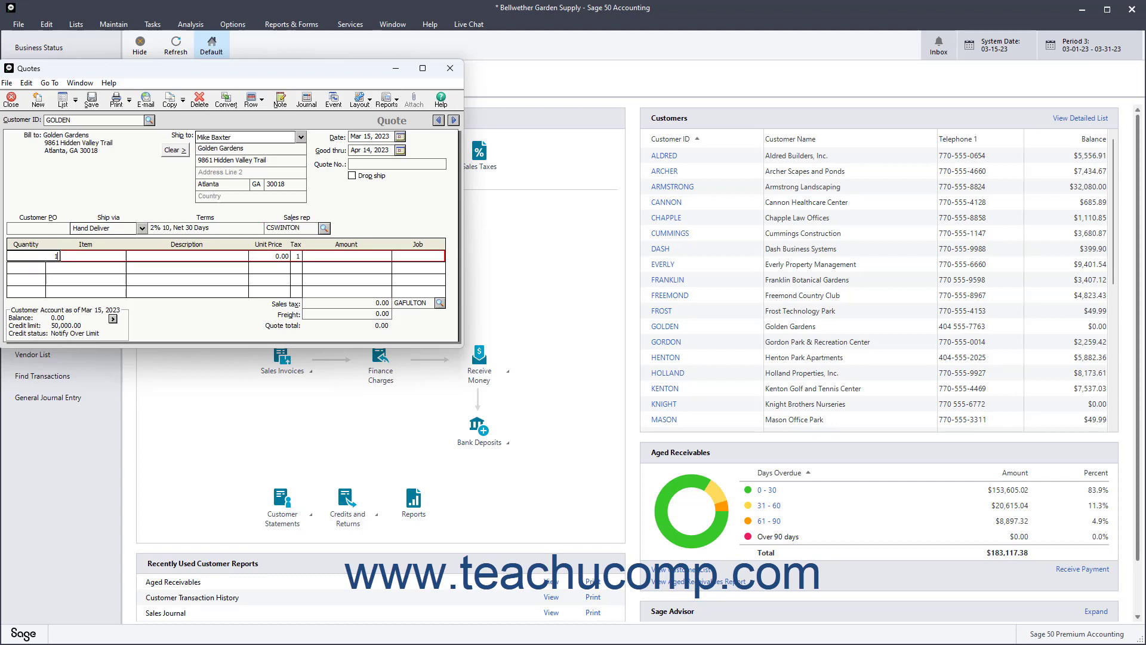
{"action": "key", "text": "Tab"}
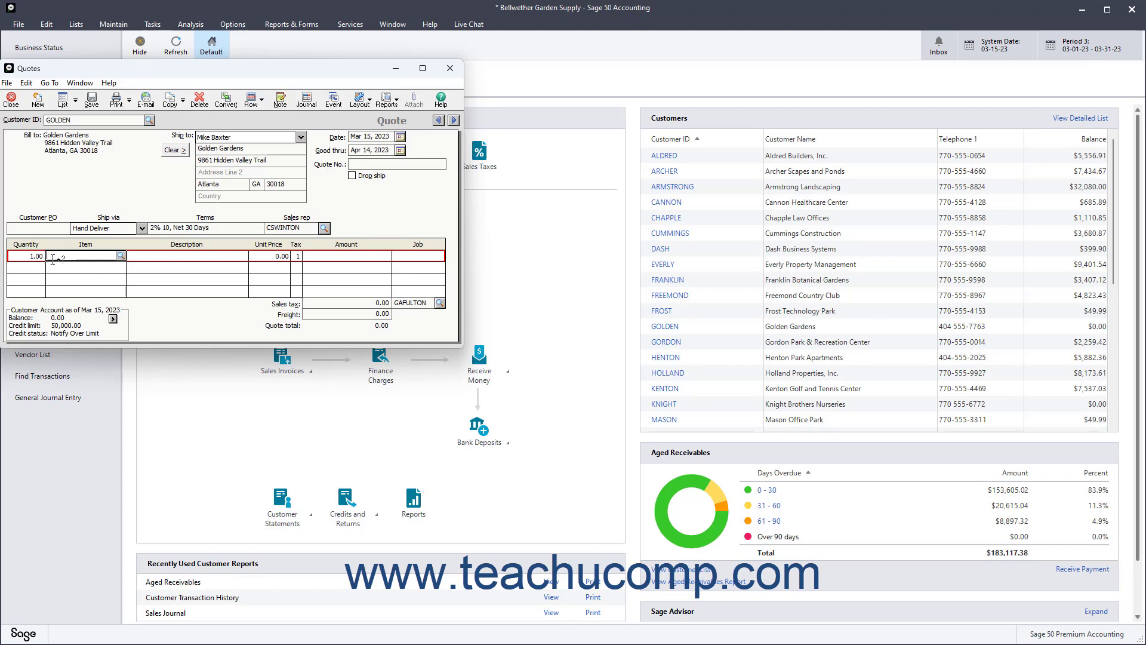
{"action": "left_click", "coordinate": [121, 257]}
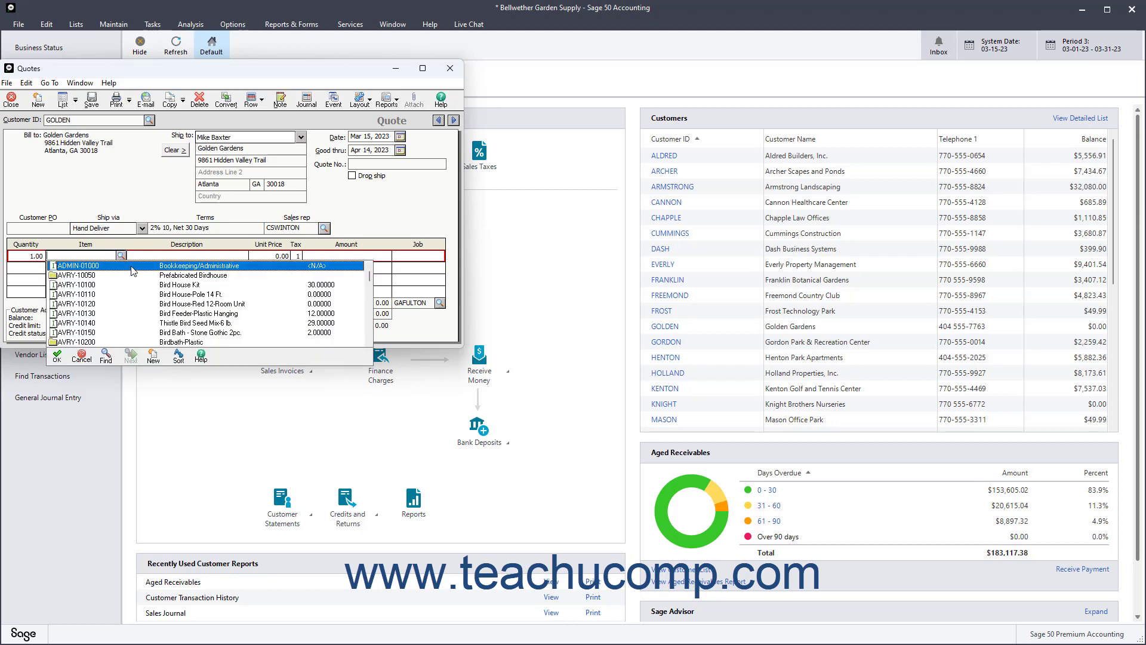
{"action": "double_click", "coordinate": [225, 333]}
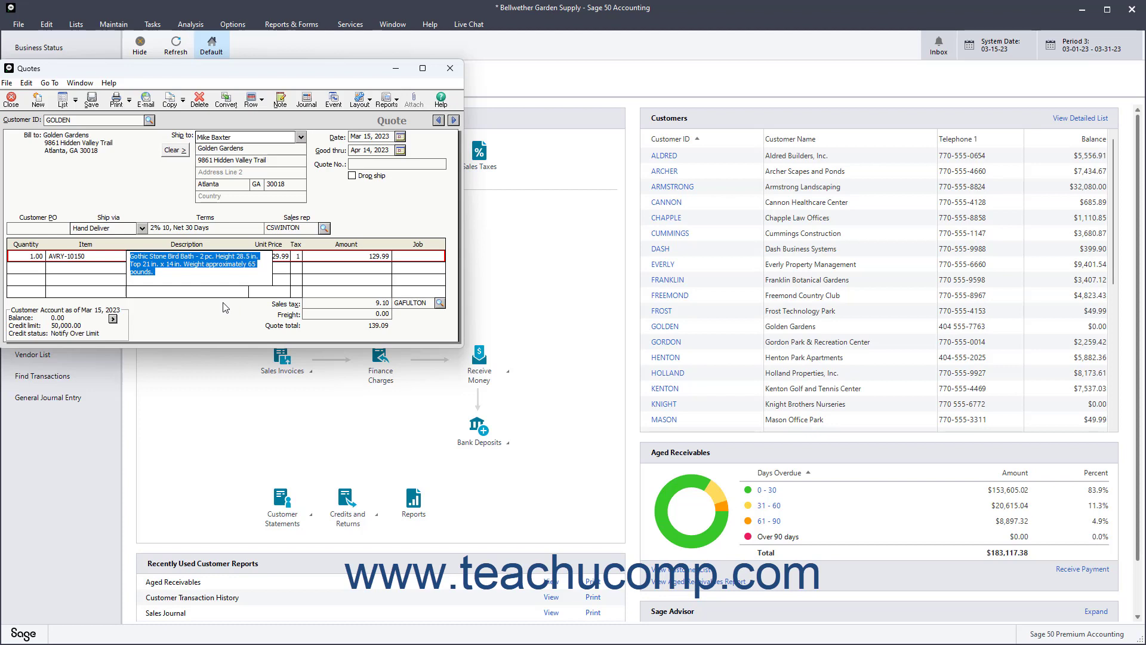
Keep the 129.99 unit price and regular tax code 1 on the first line
{"action": "key", "text": "Tab"}
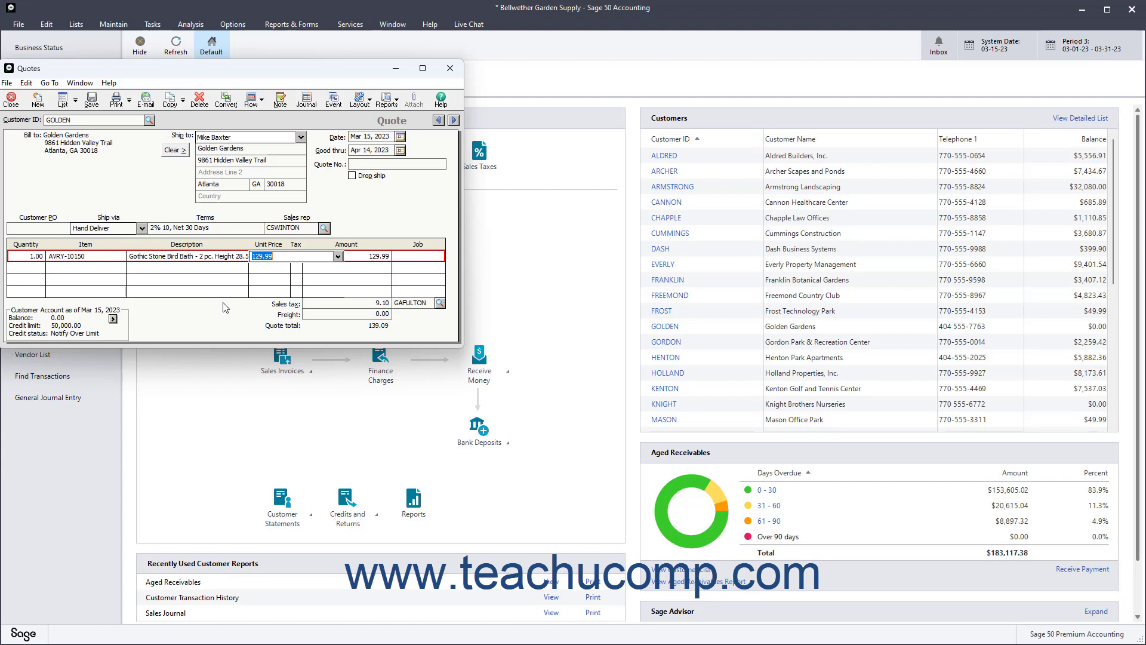
{"action": "key", "text": "Tab"}
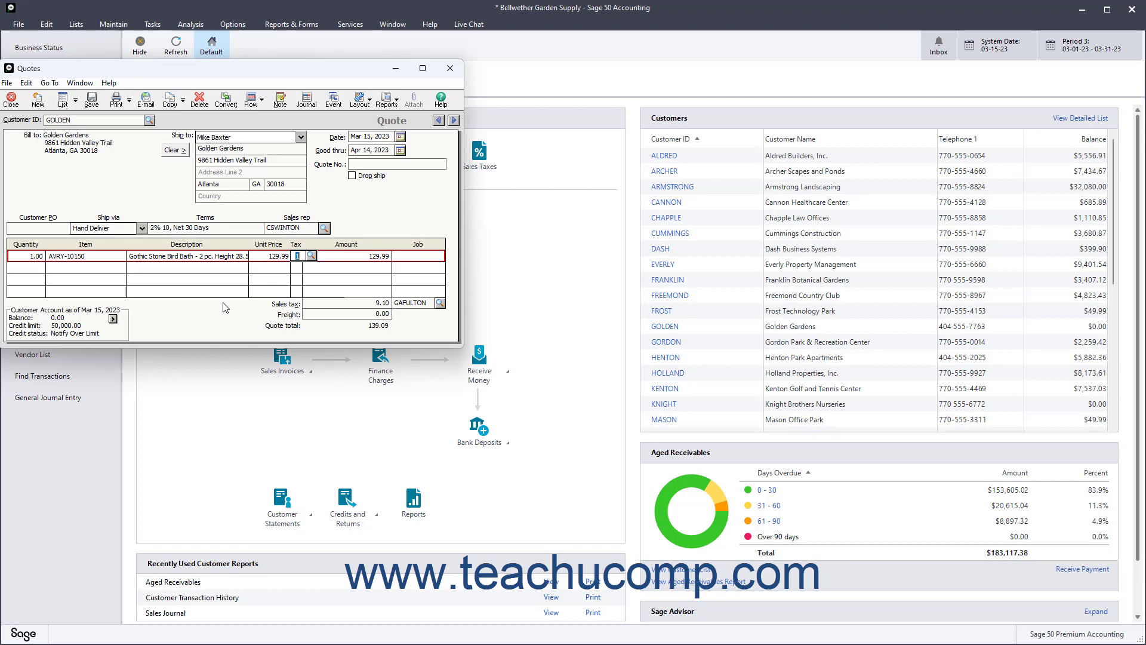
{"action": "left_click", "coordinate": [312, 256]}
{"action": "left_click", "coordinate": [316, 261]}
{"action": "left_click", "coordinate": [316, 256]}
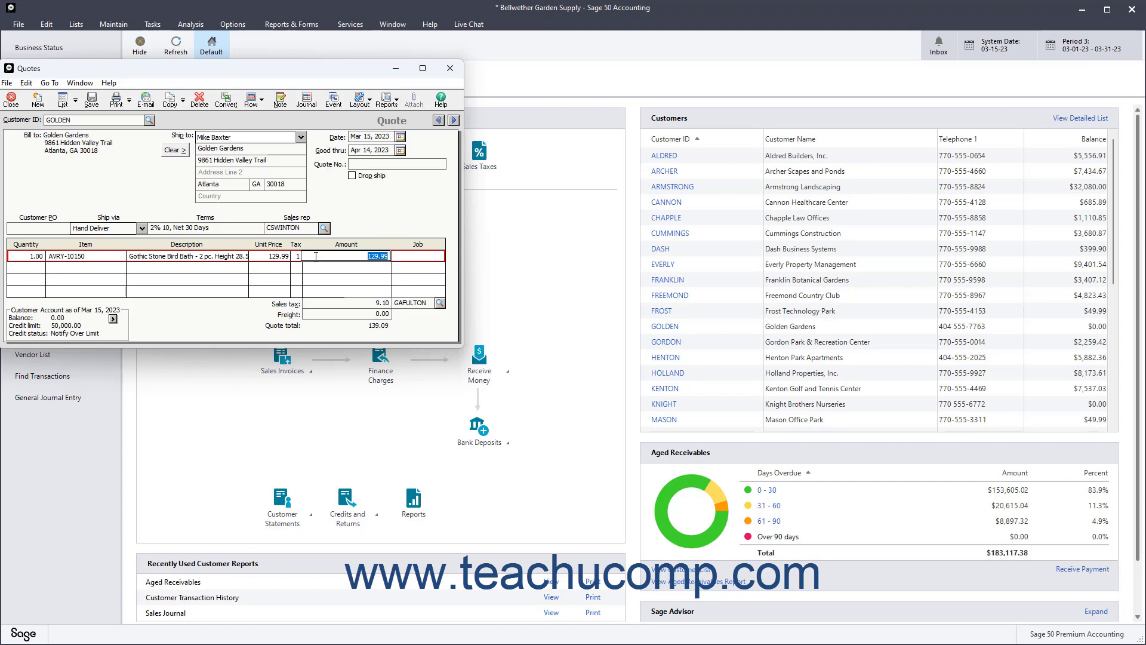
{"action": "left_click", "coordinate": [420, 256]}
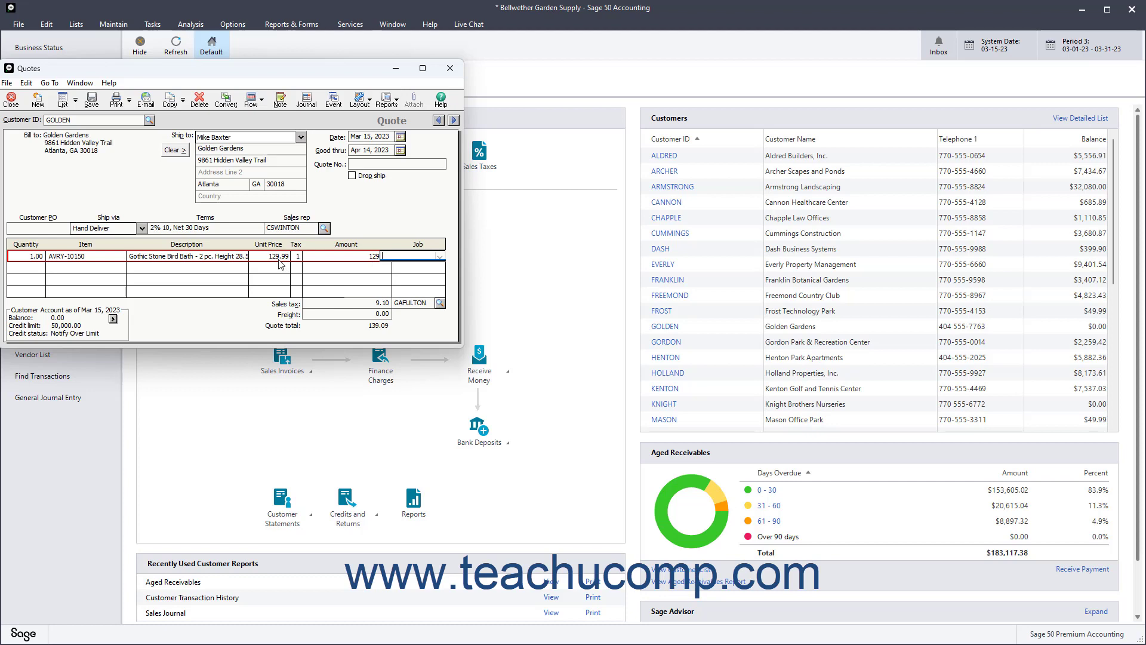
Add LAND-17800 Installation of Accessories on line two with a 25.00 amount
{"action": "left_click", "coordinate": [42, 269]}
{"action": "left_click", "coordinate": [82, 267]}
{"action": "left_click", "coordinate": [121, 267]}
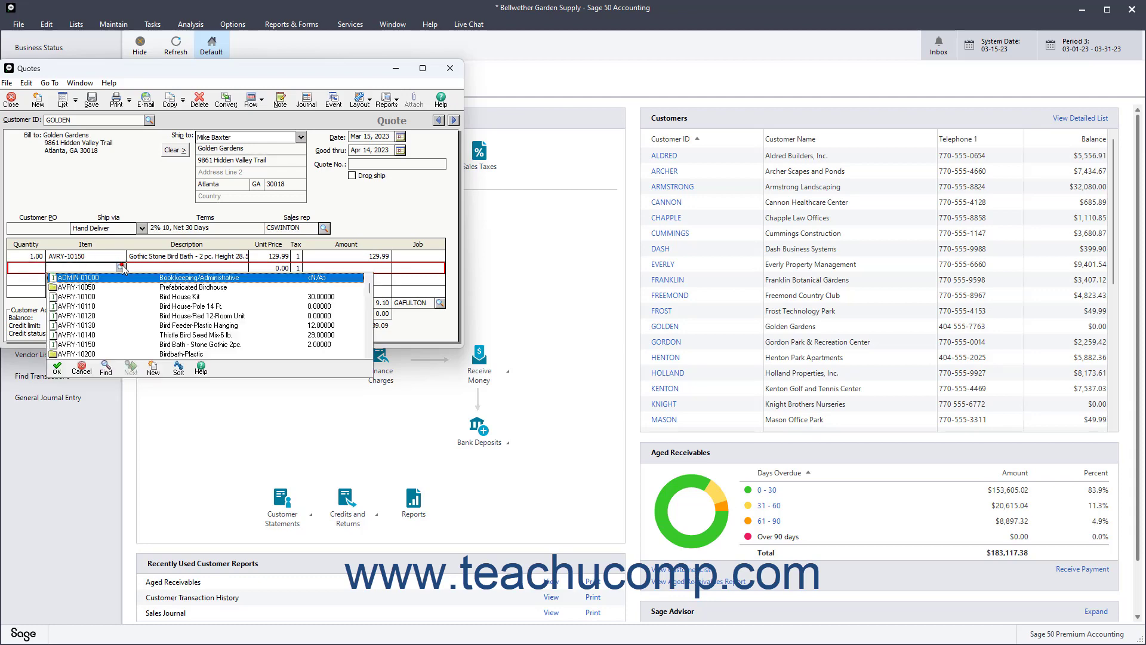
{"action": "double_click", "coordinate": [157, 345]}
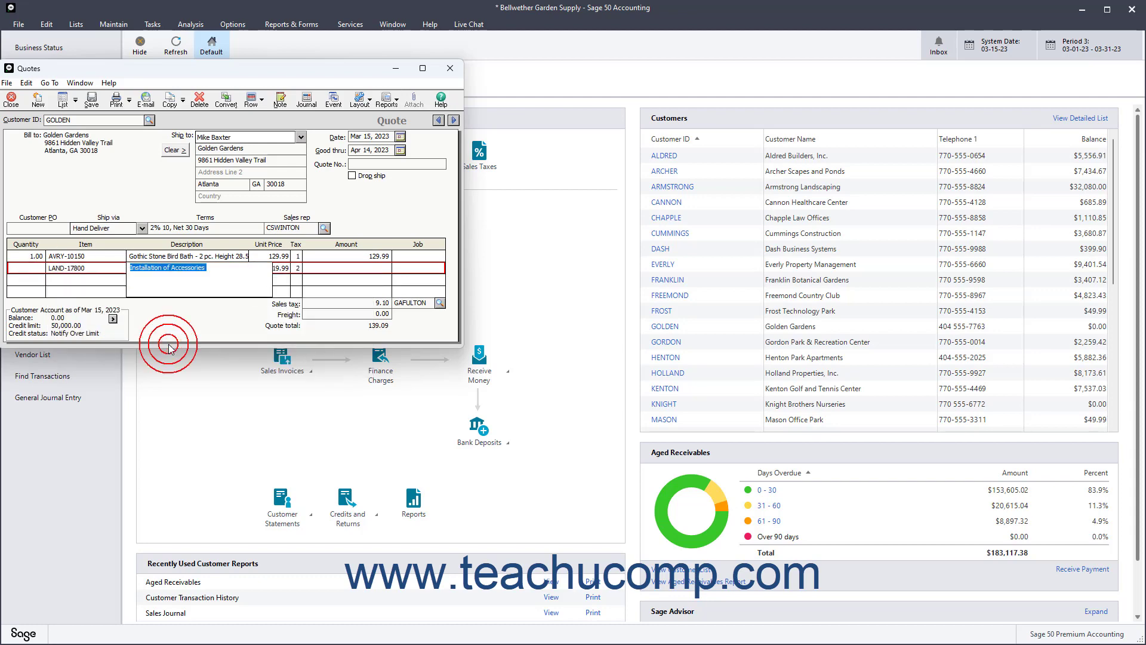
{"action": "type", "text": "25"}
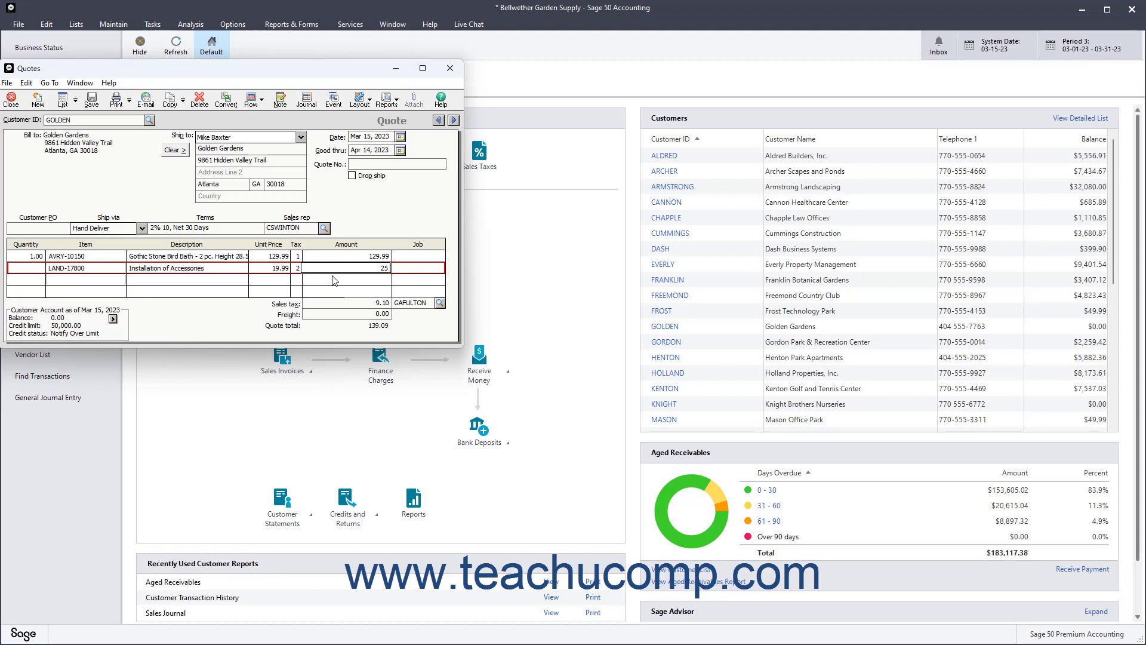
{"action": "key", "text": "Up"}
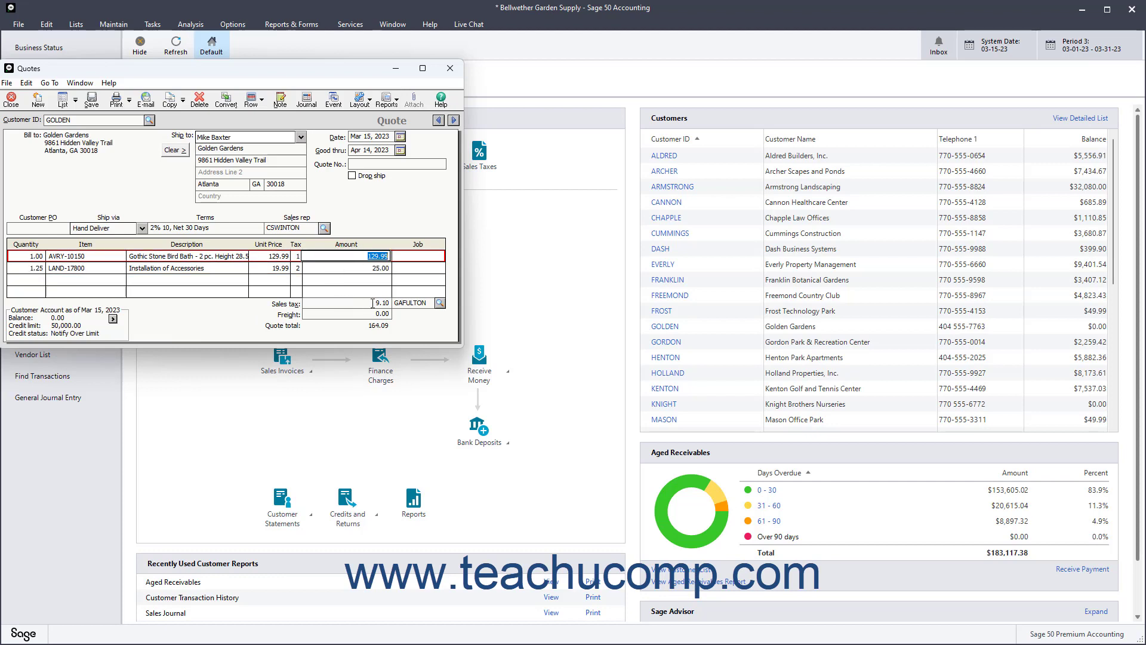
{"action": "left_click", "coordinate": [440, 303]}
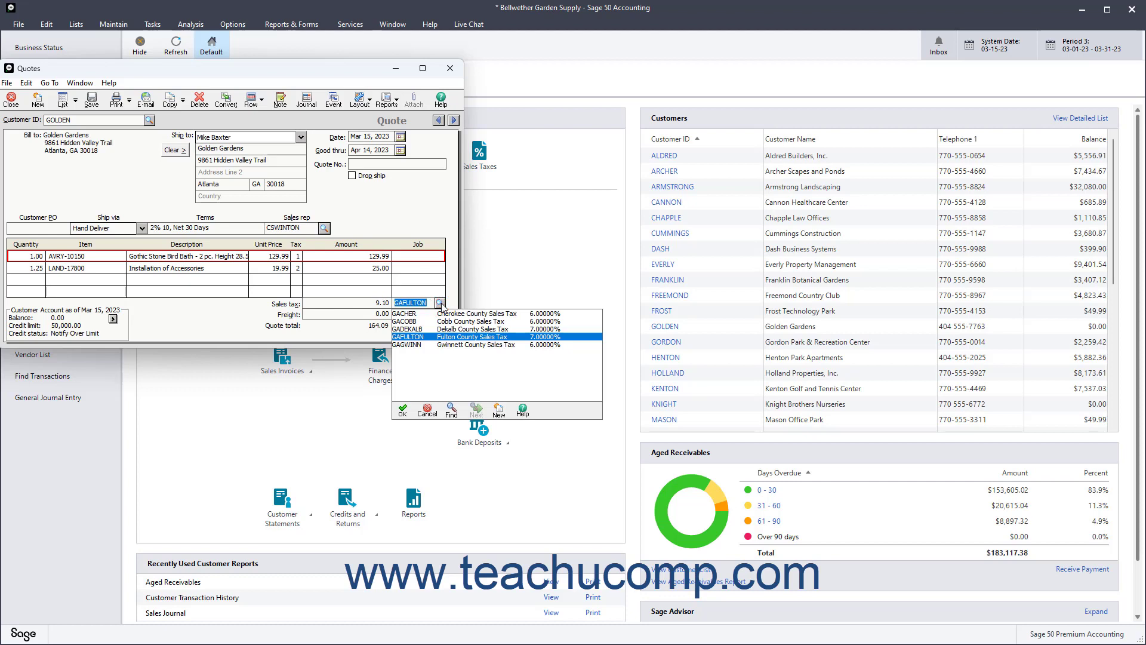
Keep GAFULTON as the sales tax code and go to the Freight field
{"action": "left_click", "coordinate": [441, 304]}
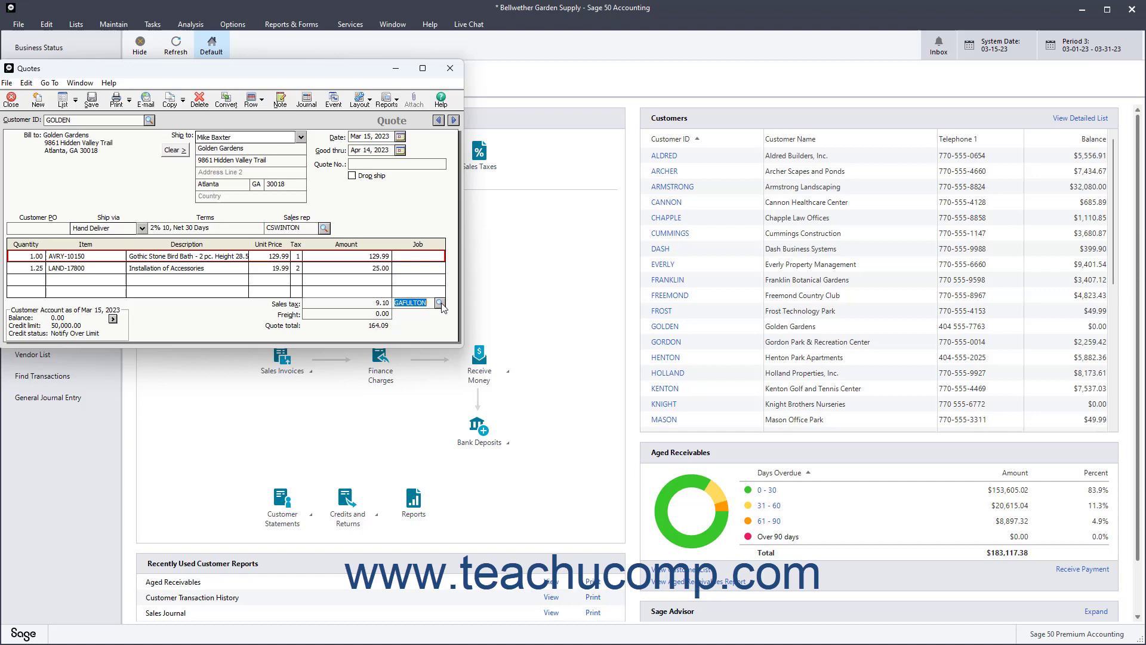
{"action": "left_click", "coordinate": [372, 314]}
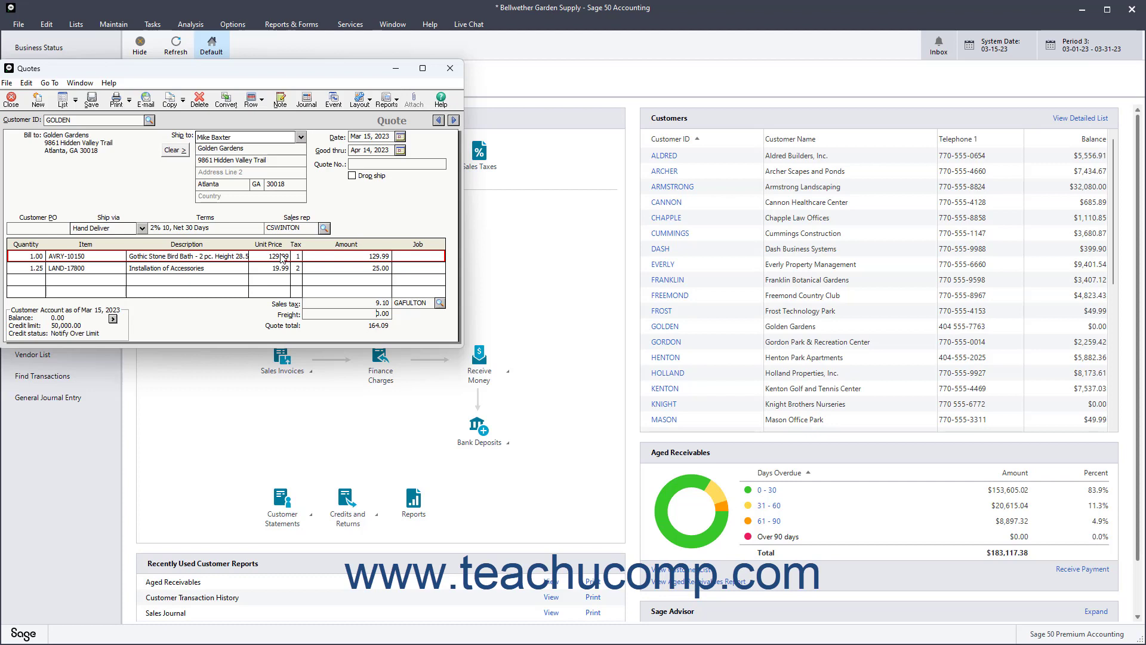
Save the Golden Gardens quote from the Quotes toolbar
{"action": "left_click", "coordinate": [90, 100]}
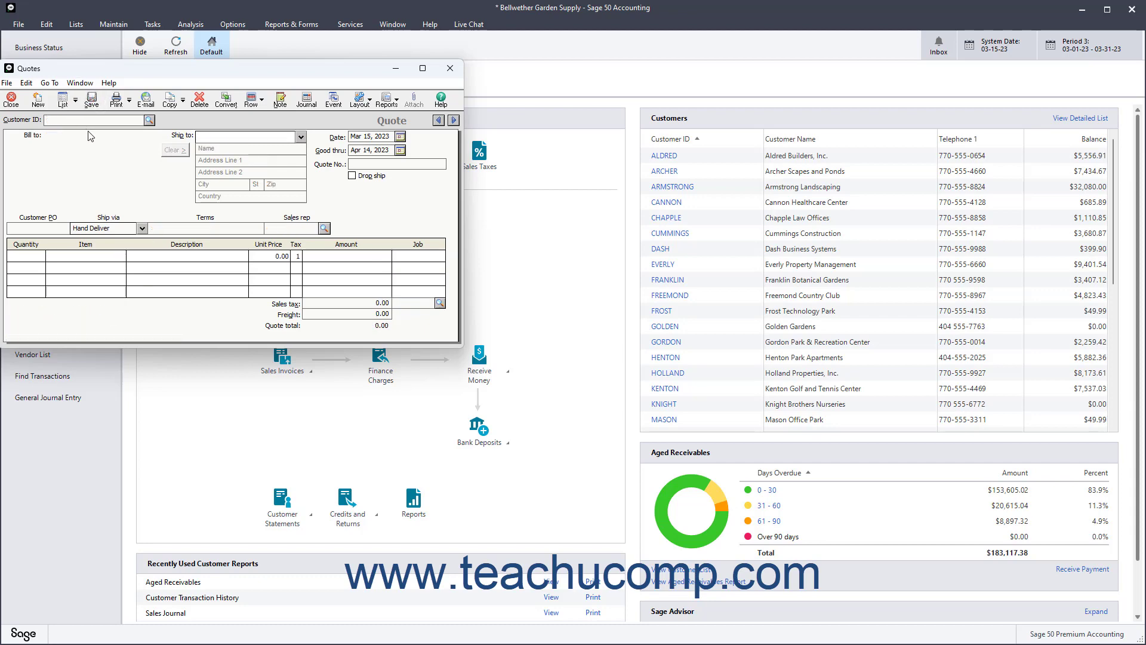